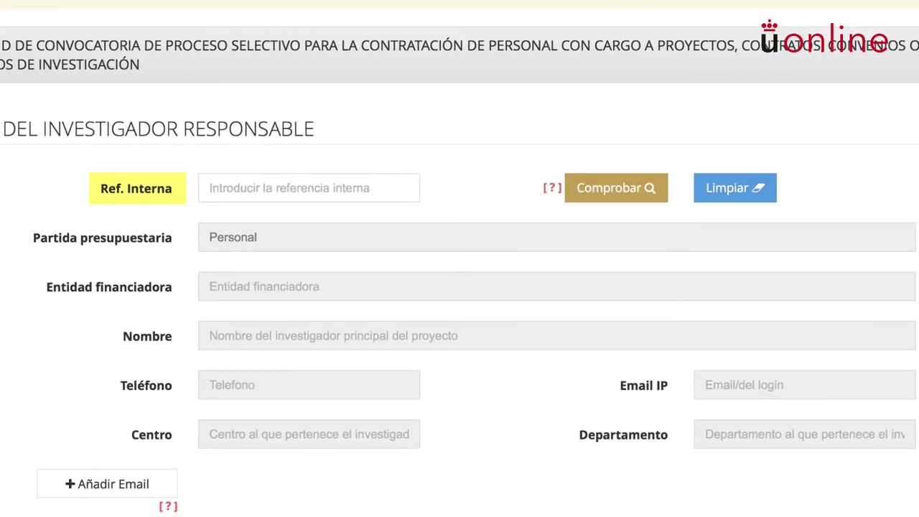
Check internal reference PRUEBA_INVESJOB to auto-fill the investigator's details and project title
click(210, 188)
text(prueba_invesjob)
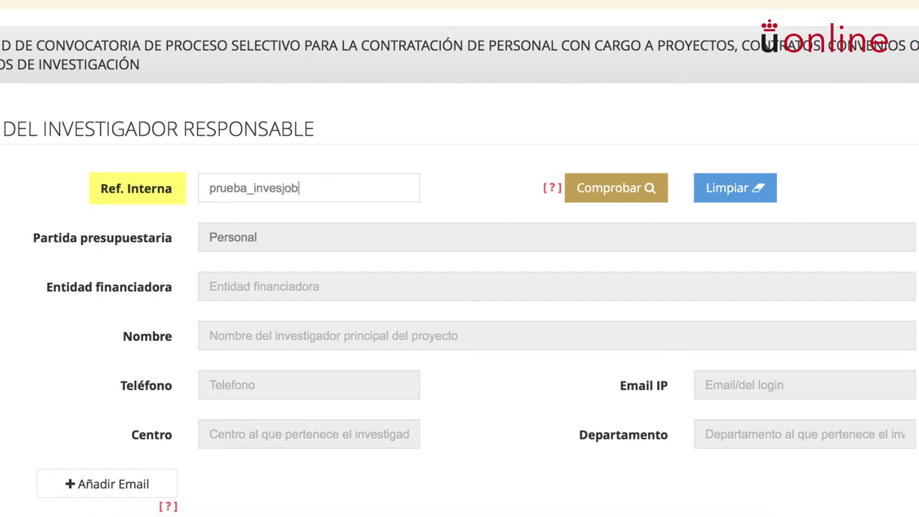
key(Return)
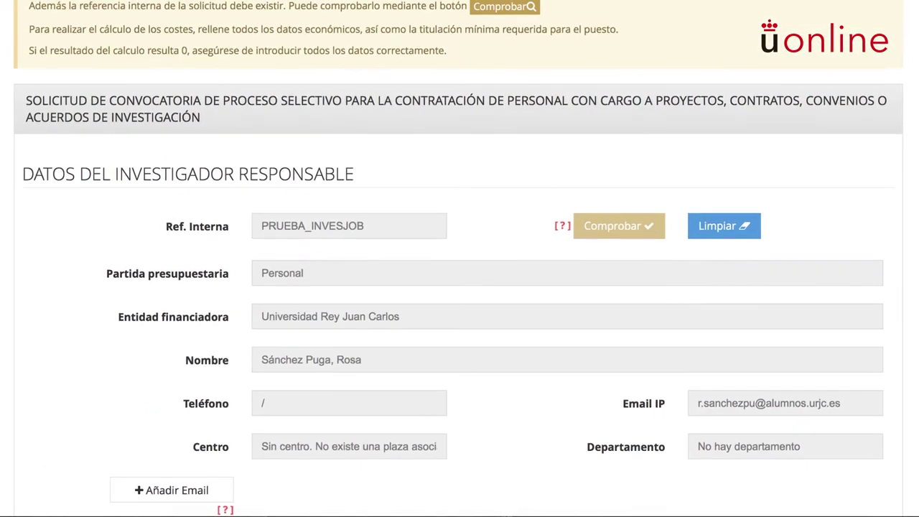
scroll(459, 258, down, 2)
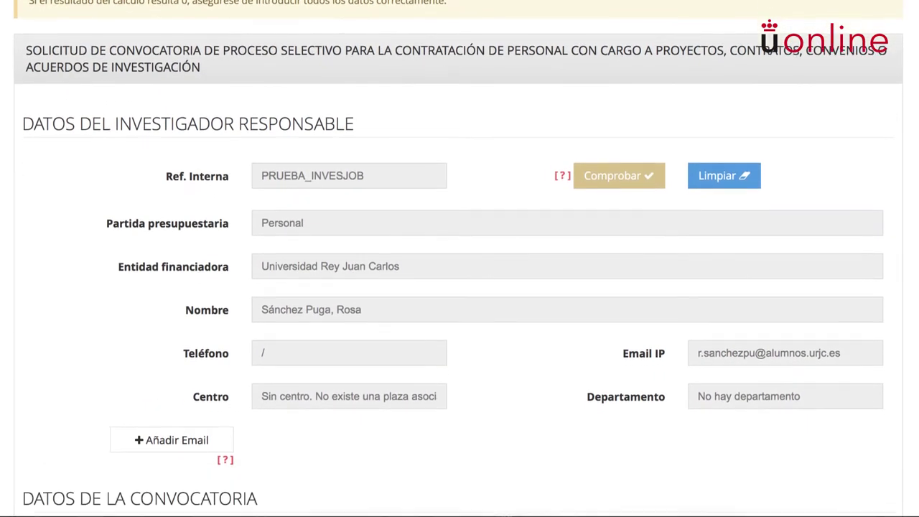
scroll(460, 259, down, 2)
scroll(460, 258, down, 3)
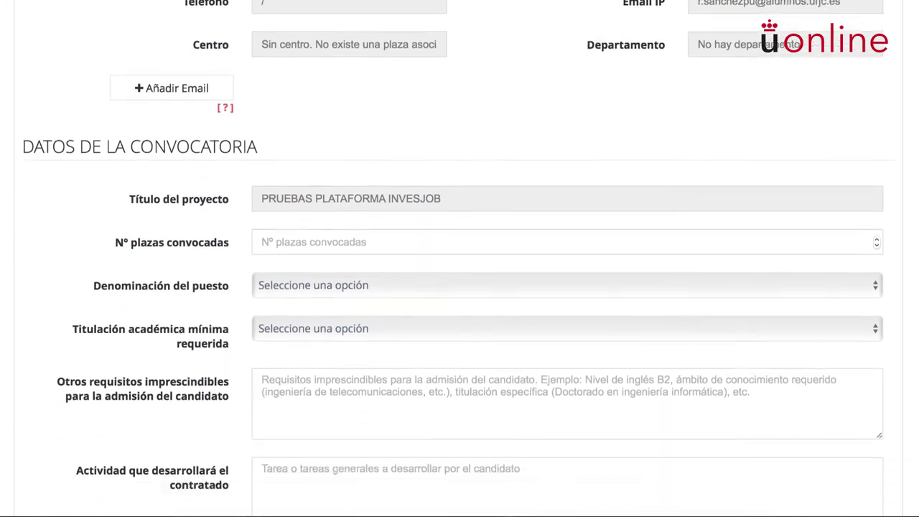
scroll(460, 259, up, 6)
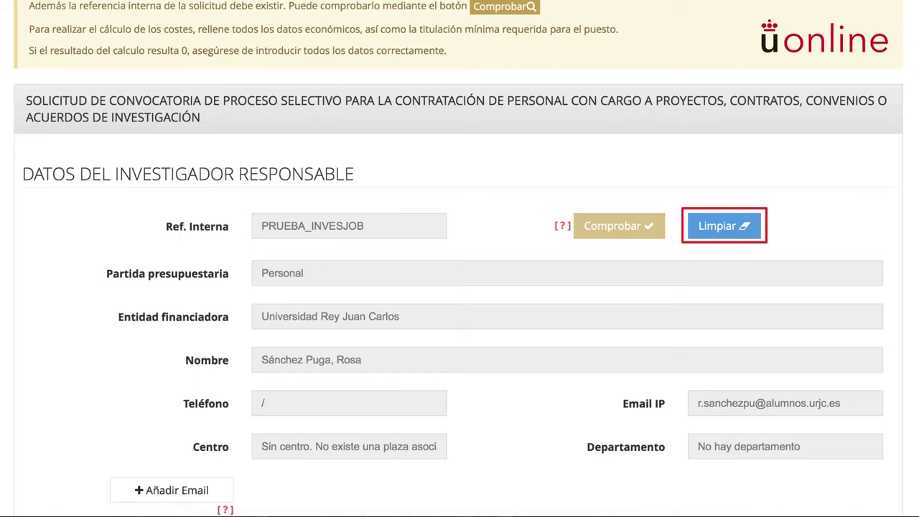
text(p)
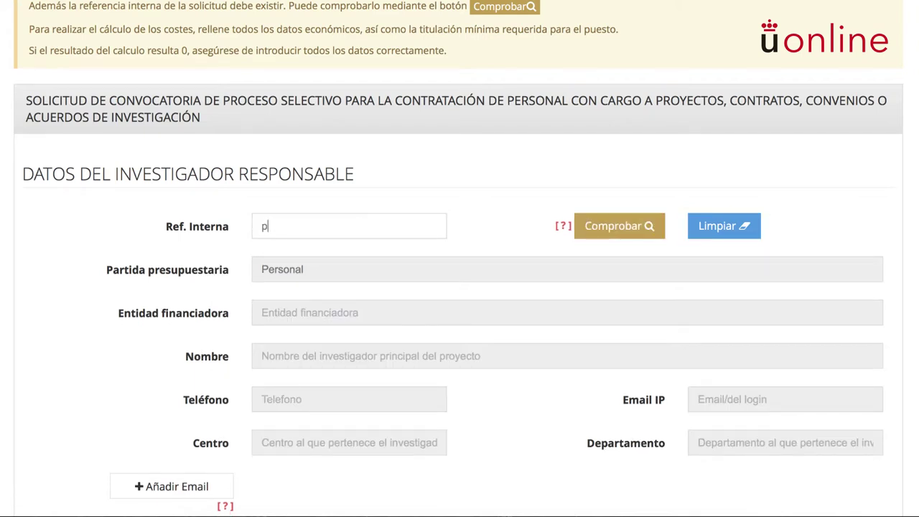
text(rueba_invesjob)
key(Return)
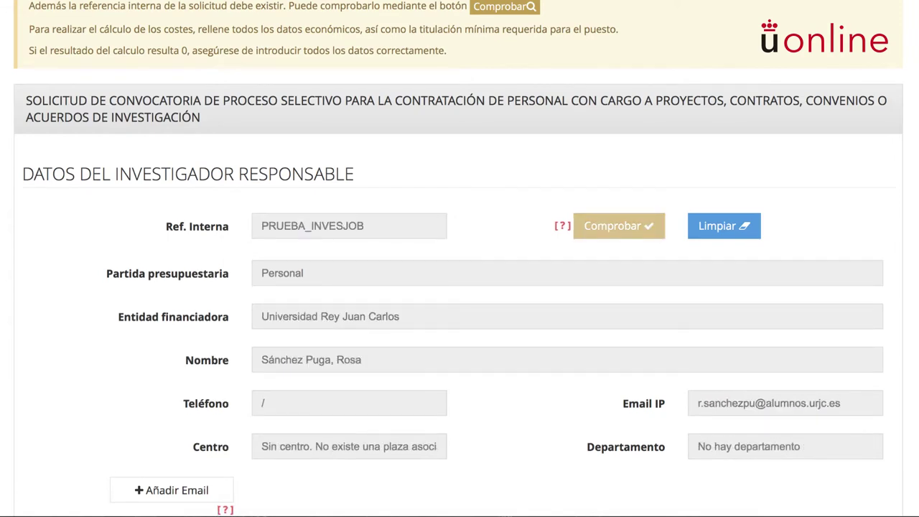
scroll(460, 287, down, 5)
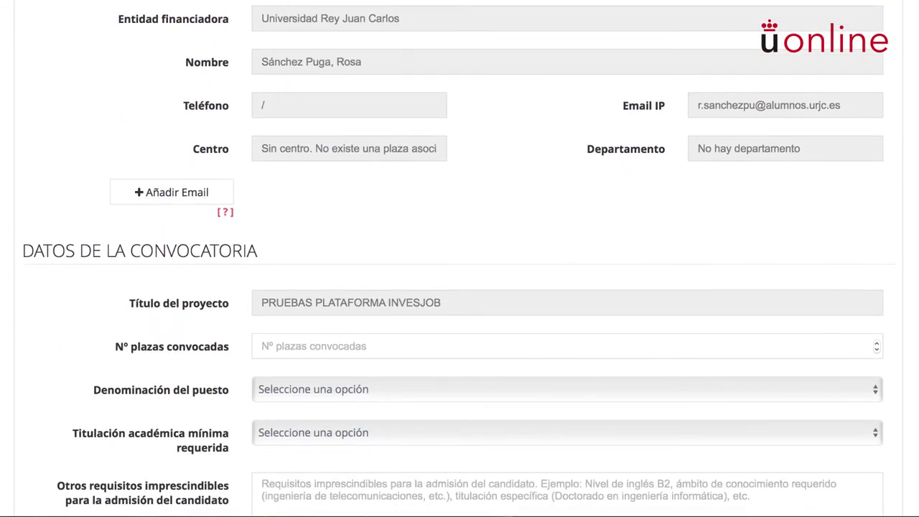
scroll(459, 287, down, 3)
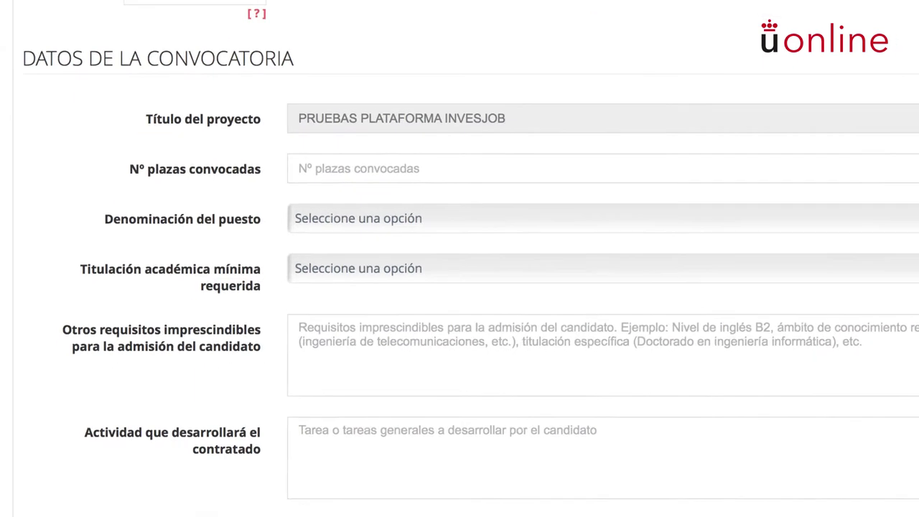
Set 1 position, research support staff job title and Graduado / Licenciado / Ingeniero minimum degree
text(1)
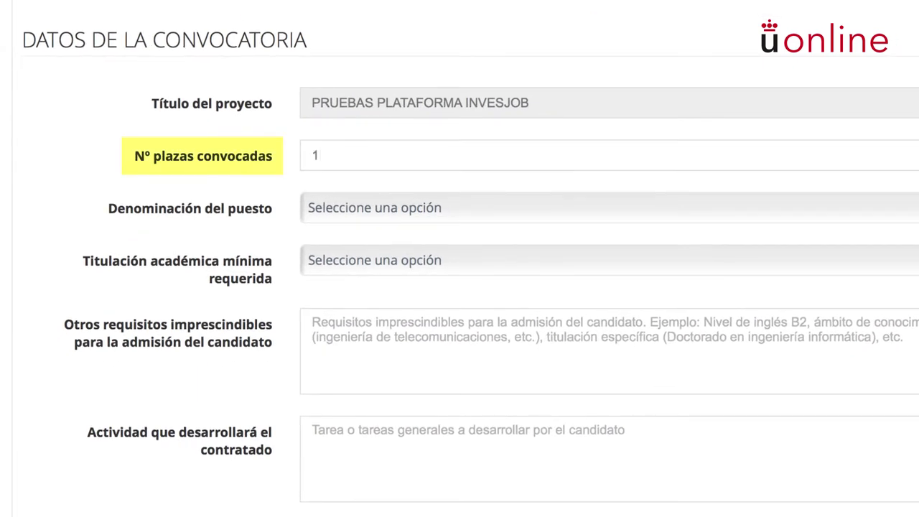
click(373, 208)
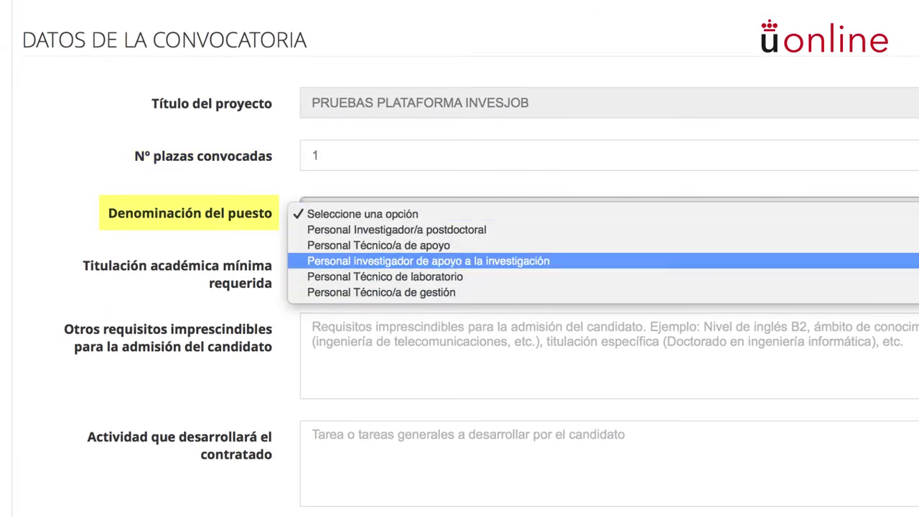
key(Return)
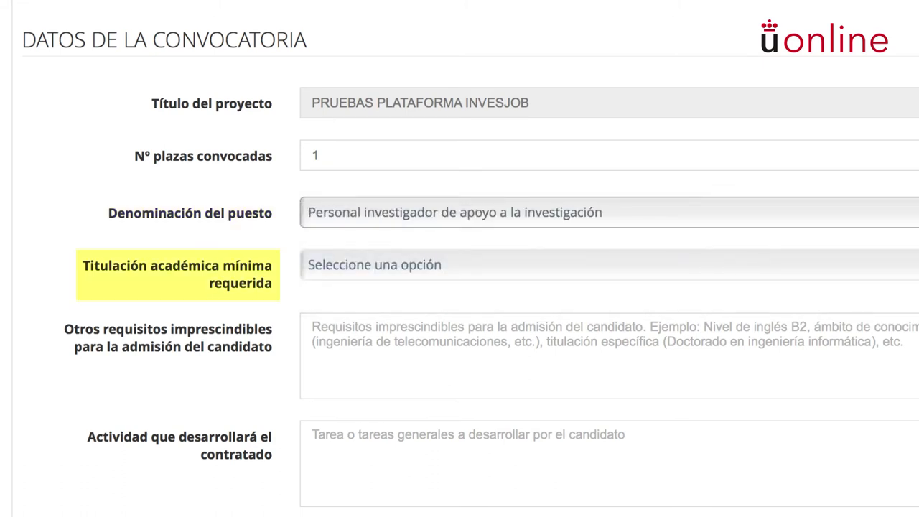
key(Tab)
key(space)
key(Down)
key(Down)
key(Down)
key(Down)
key(Down)
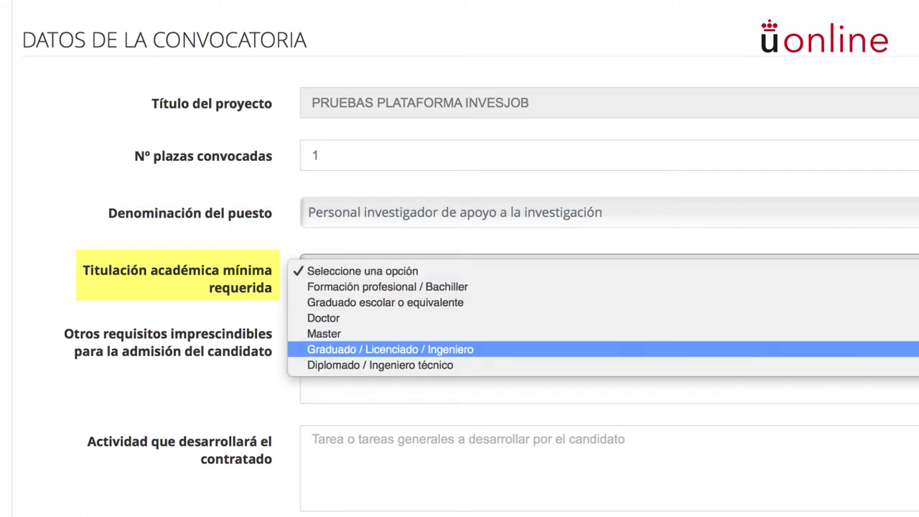
key(Return)
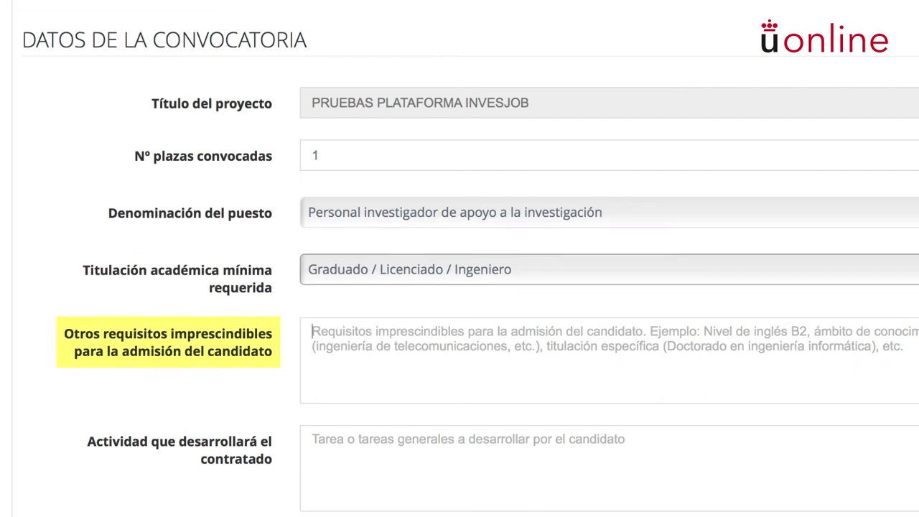
Enter requirement 'Nivel de inglés B2', activity 'Análisis estadístico de variables socioeconómicas', and a 10-day registration period
key(Tab)
text(Nivel de inglés B2)
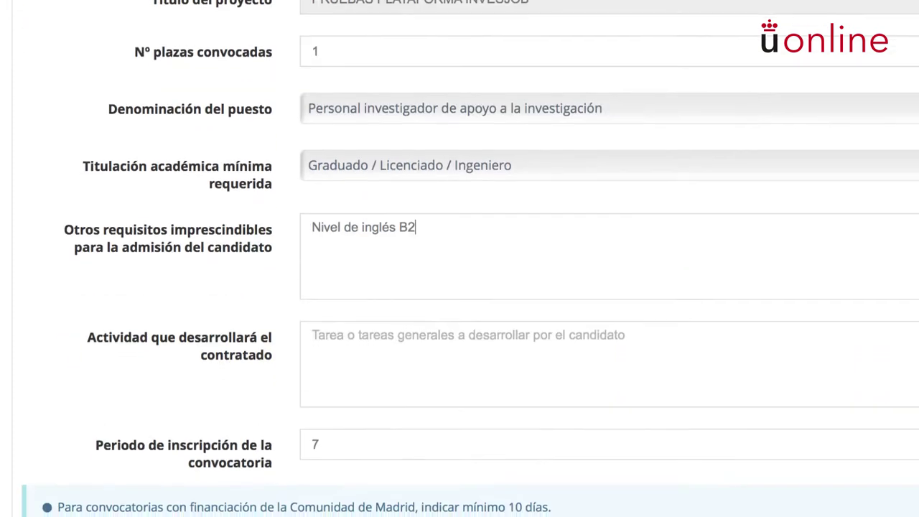
key(Tab)
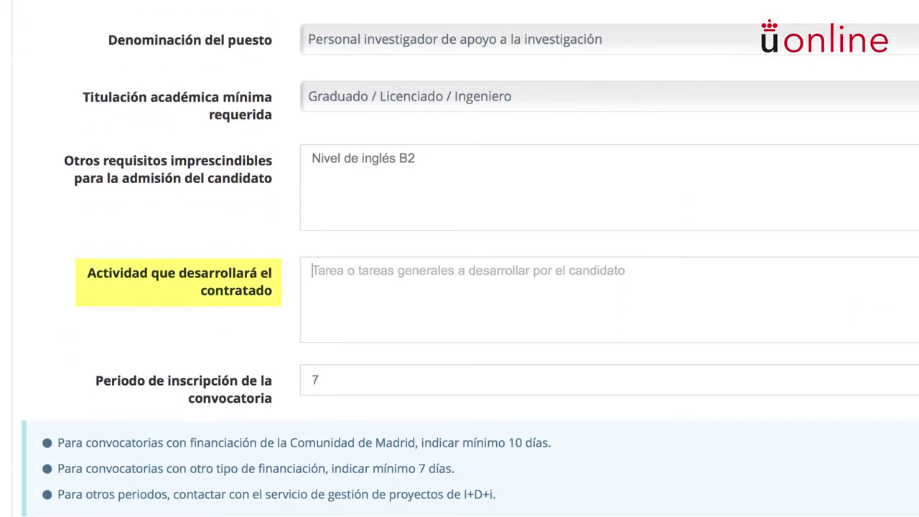
text(Análisis estadístico de variables socioeconómicas)
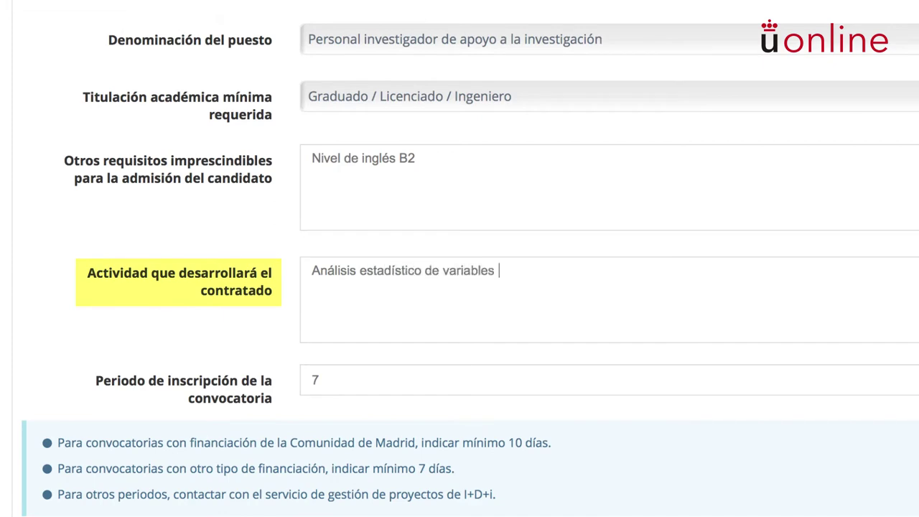
scroll(459, 258, down, 1)
key(Tab)
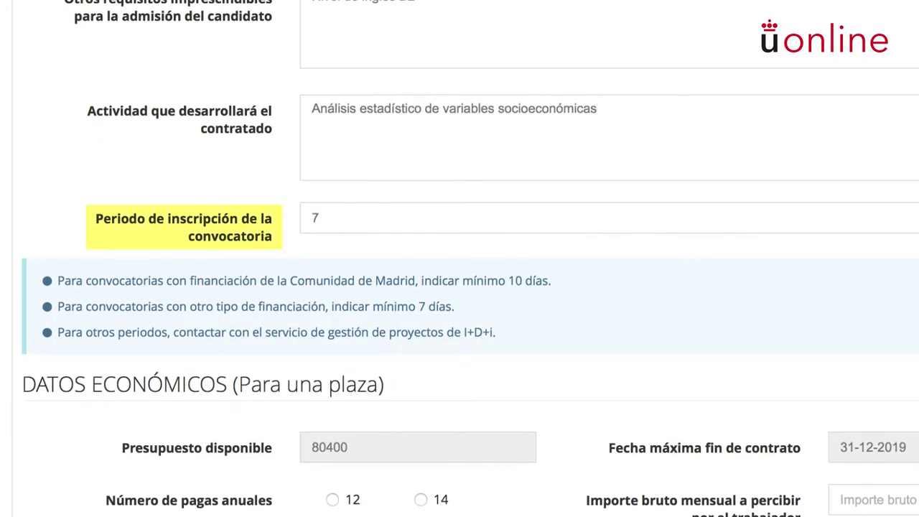
key(Up)
key(Up)
key(Up)
scroll(460, 258, down, 2)
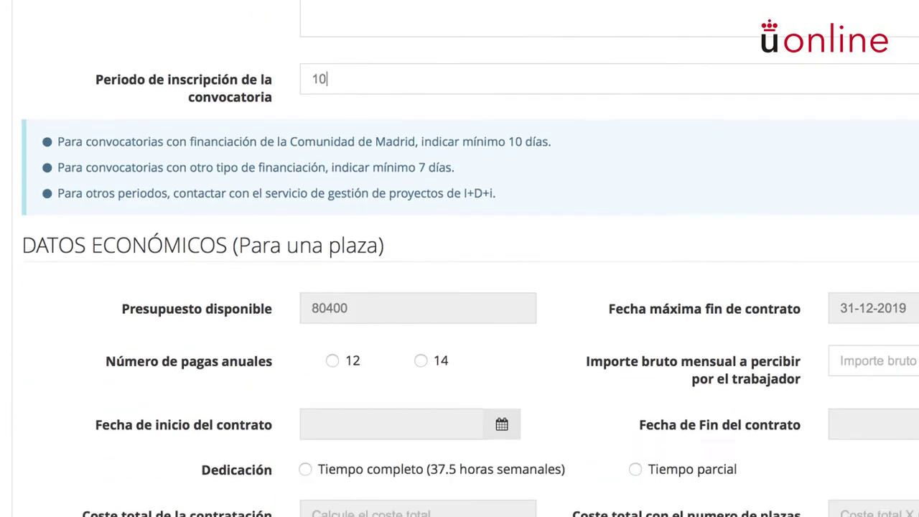
Select 12 annual payments and enter 1400 as the gross monthly amount
scroll(460, 259, down, 2)
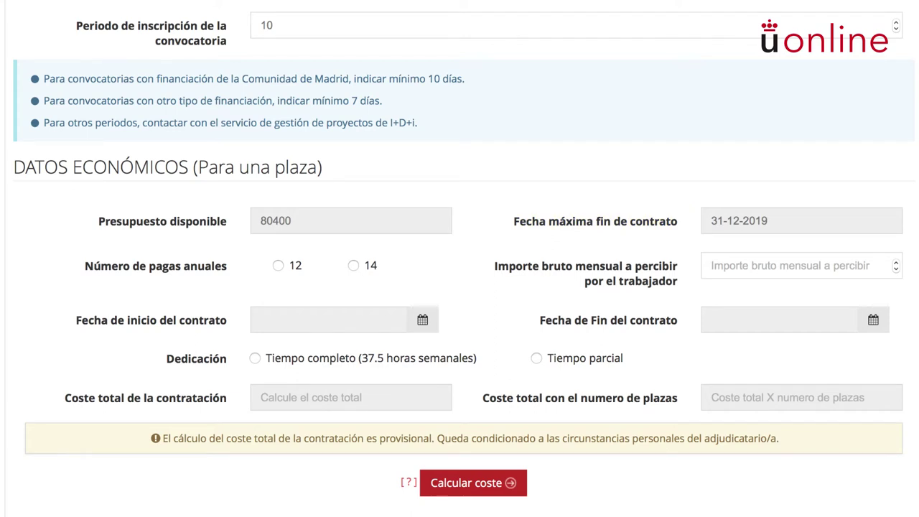
click(277, 266)
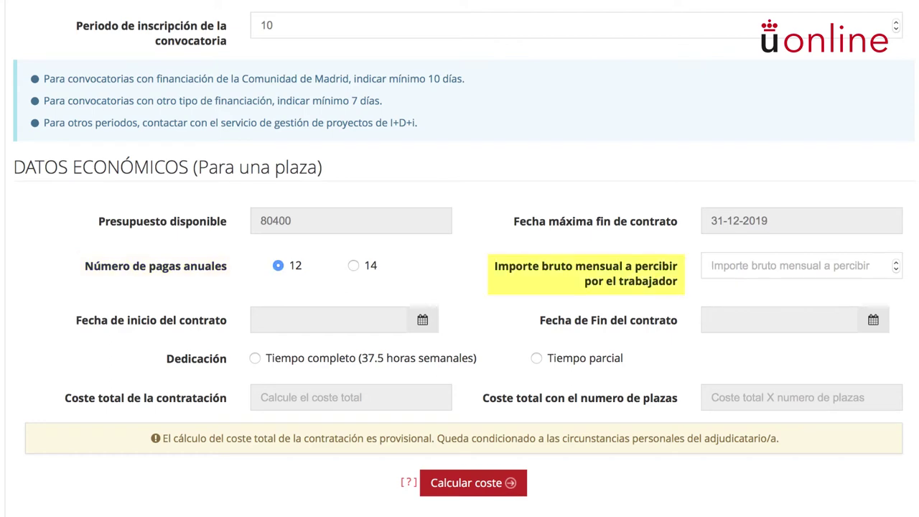
text(1400)
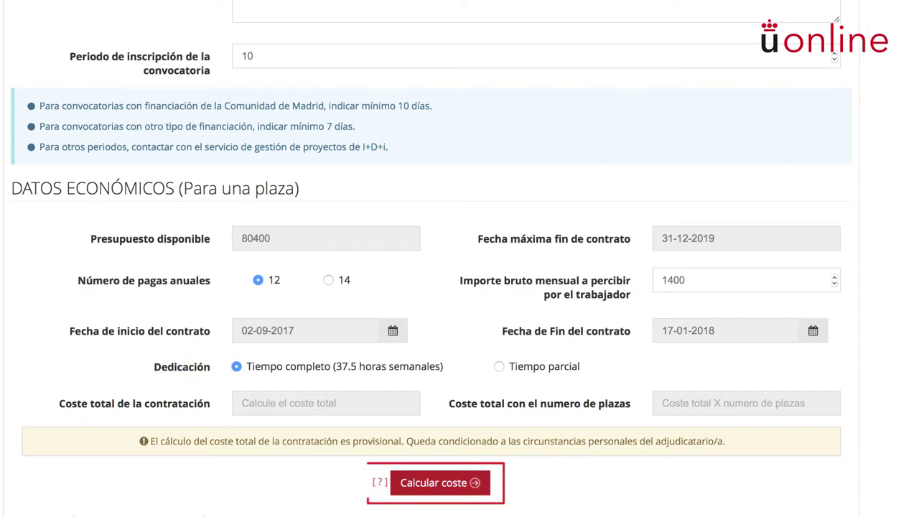
Enter the substitute vocal member's university e-mail address in the evaluation committee
scroll(431, 259, down, 2)
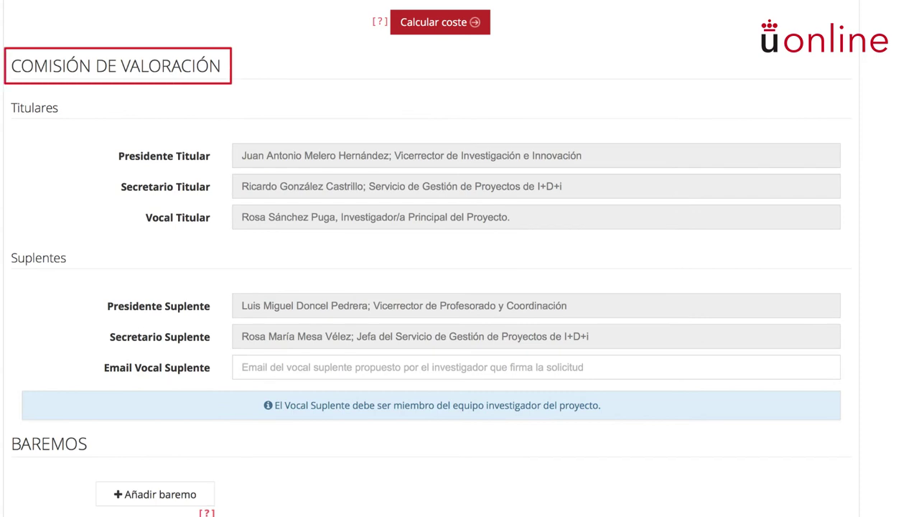
click(242, 361)
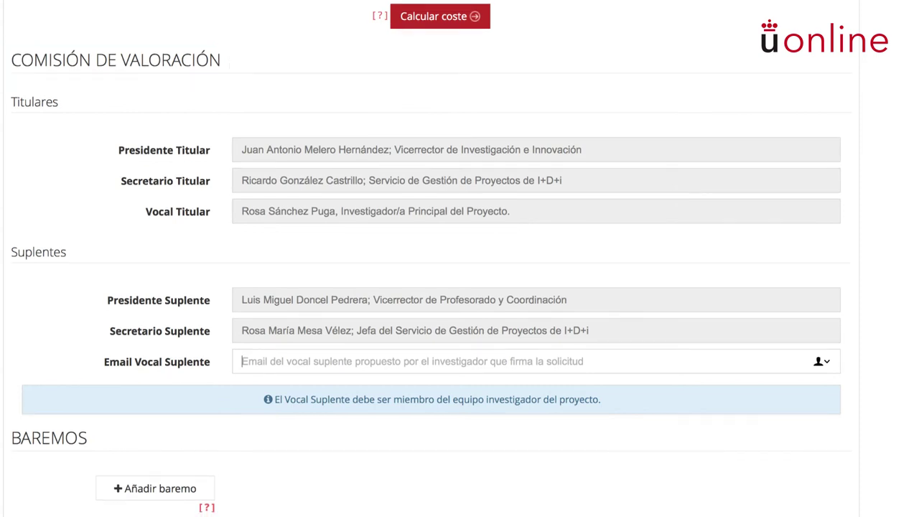
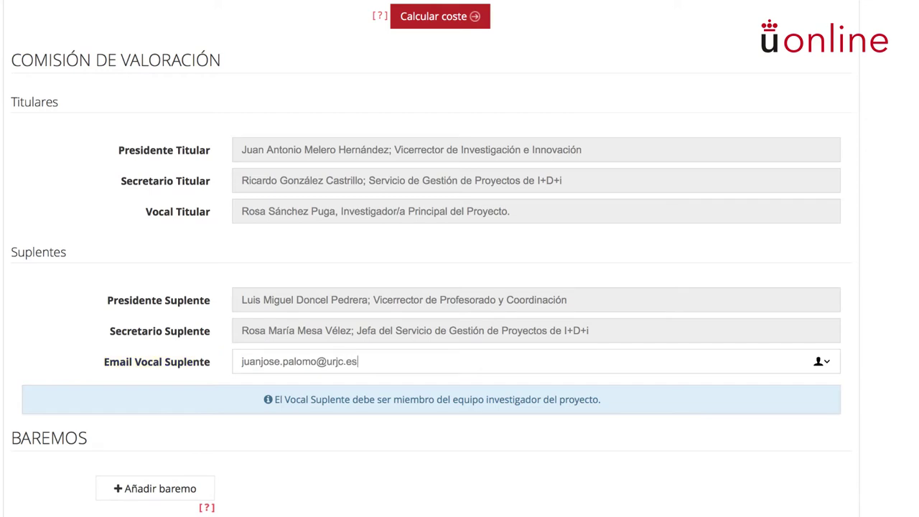
scroll(460, 259, down, 5)
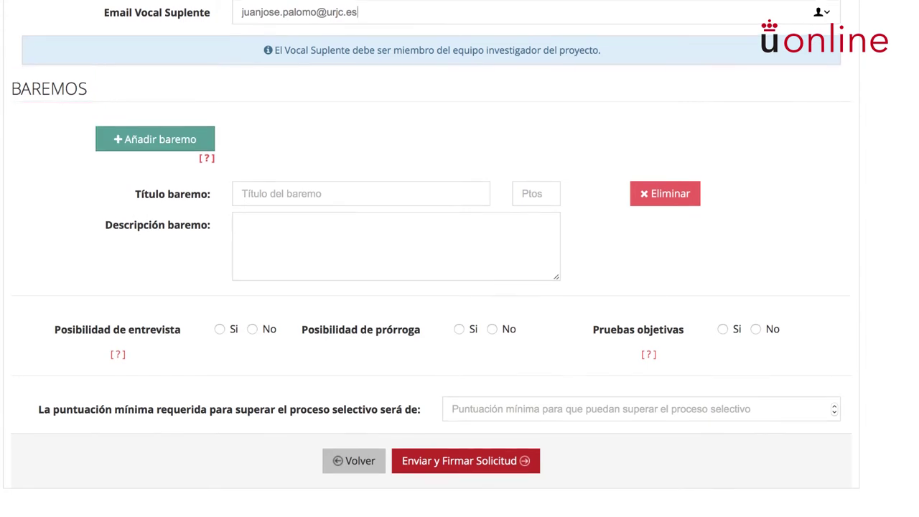
Add criterion rows and enter Titulación, 20 points, 'Titulación en Economía o Administración de Empresas'
click(155, 137)
click(155, 146)
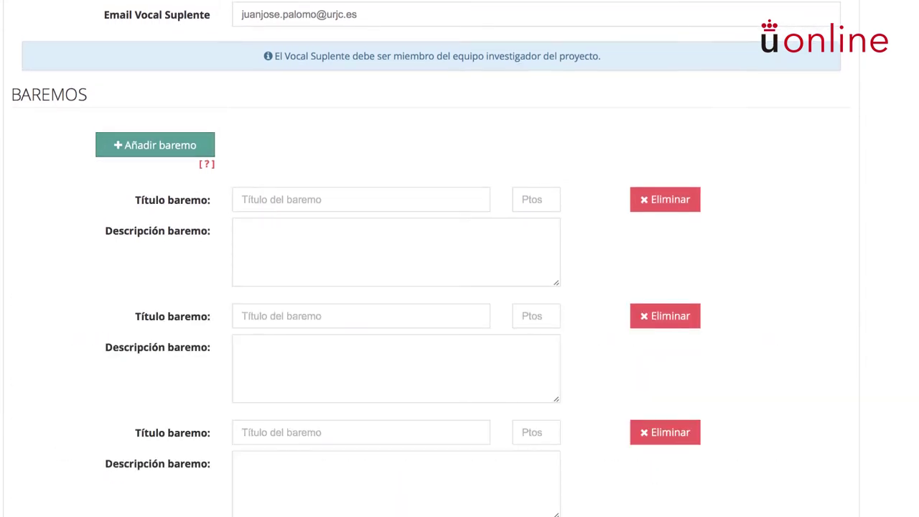
scroll(460, 258, down, 5)
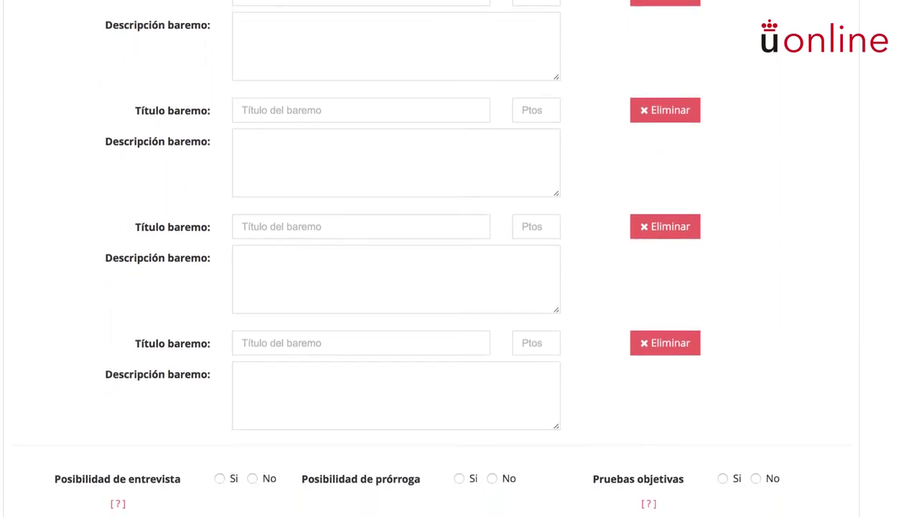
scroll(459, 258, up, 3)
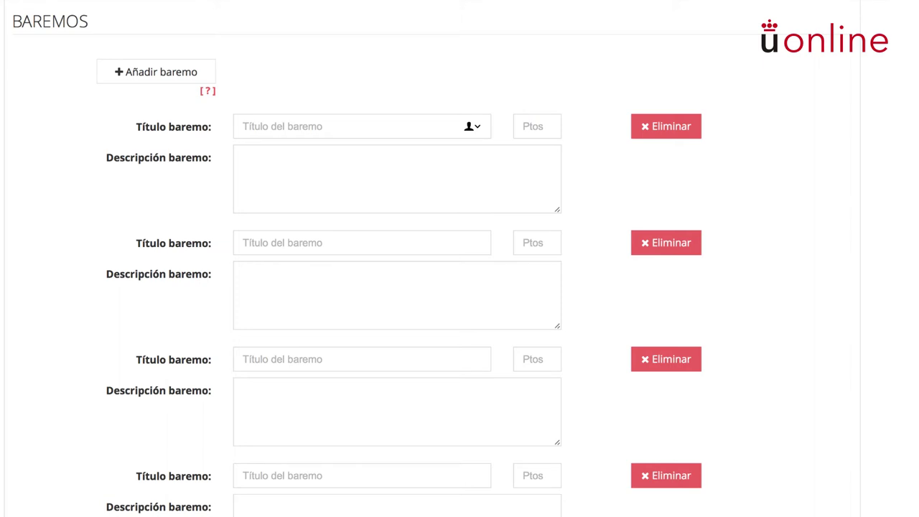
text(Titulación)
key(Tab)
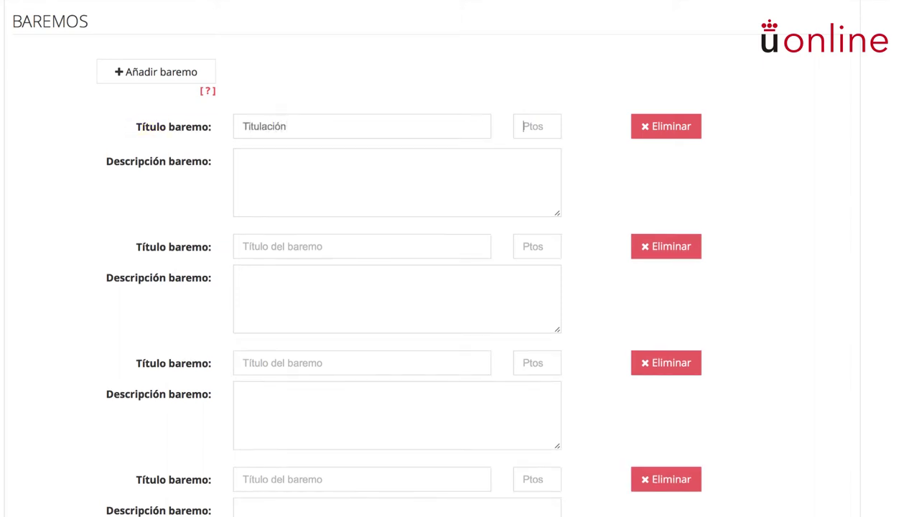
text(20)
key(Tab)
text(Titulación en Economía o Administración de Empresas)
Enter Expediente académico 20, Experiencia profesional 30 and Entrevista personal 30 with descriptions
key(Tab)
text(Expediente académico)
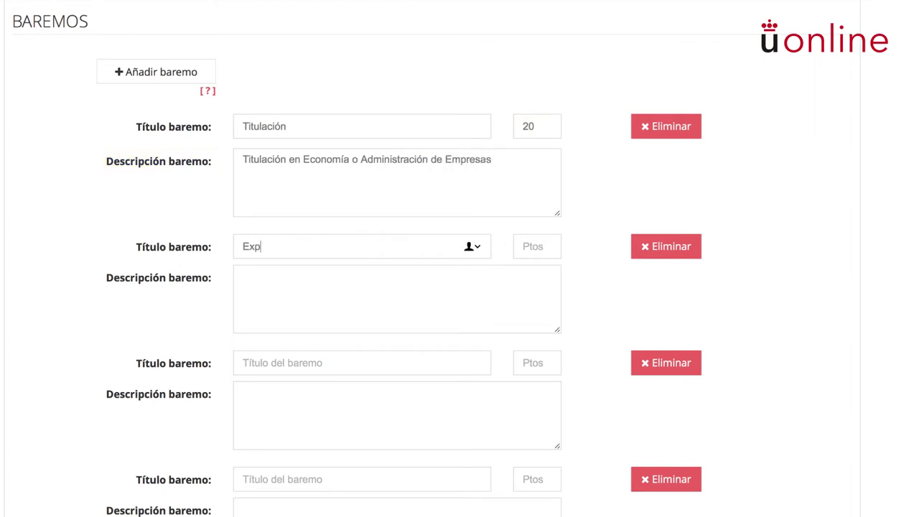
key(Tab)
text(20)
key(Tab)
text(Calificaciones obtenidas en la titulación)
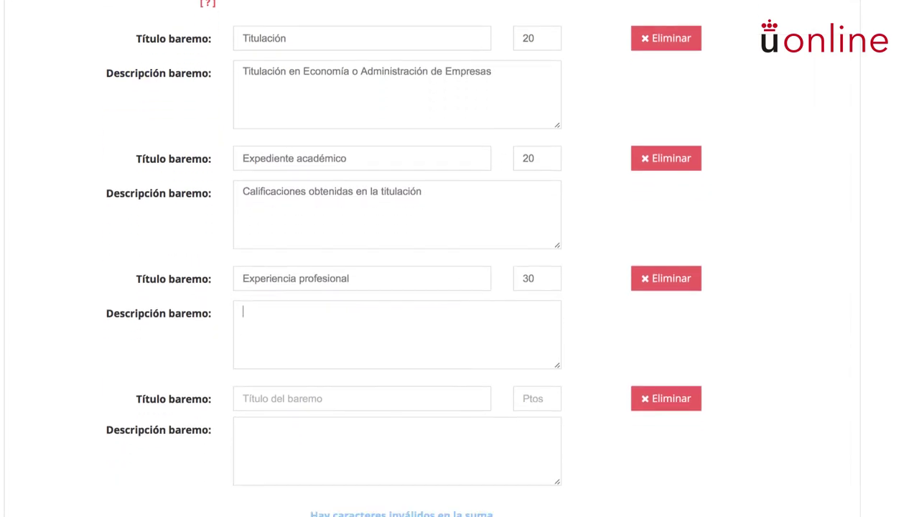
text(	Experiencia profesional	30	Experiencia con SPSS	Entrevista personal	30	Entrevista realizada con la investigadora responsable del proyecto)
scroll(460, 287, down, 3)
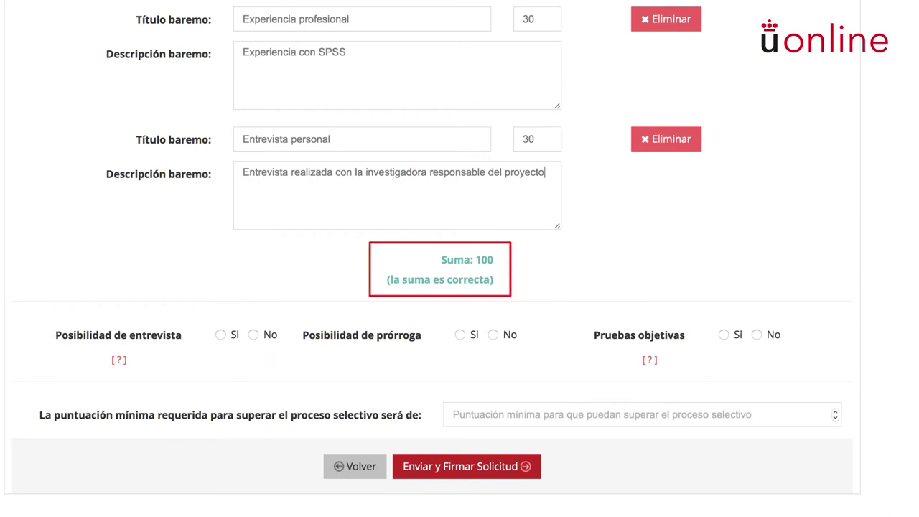
Allow interviews and contract extension, and set objective tests to No
key(Tab)
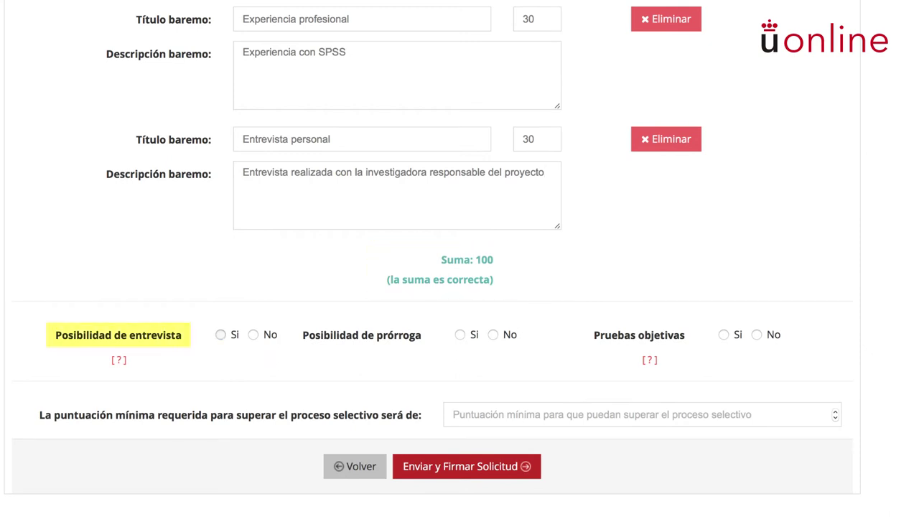
key(space)
key(Tab)
key(Tab)
key(space)
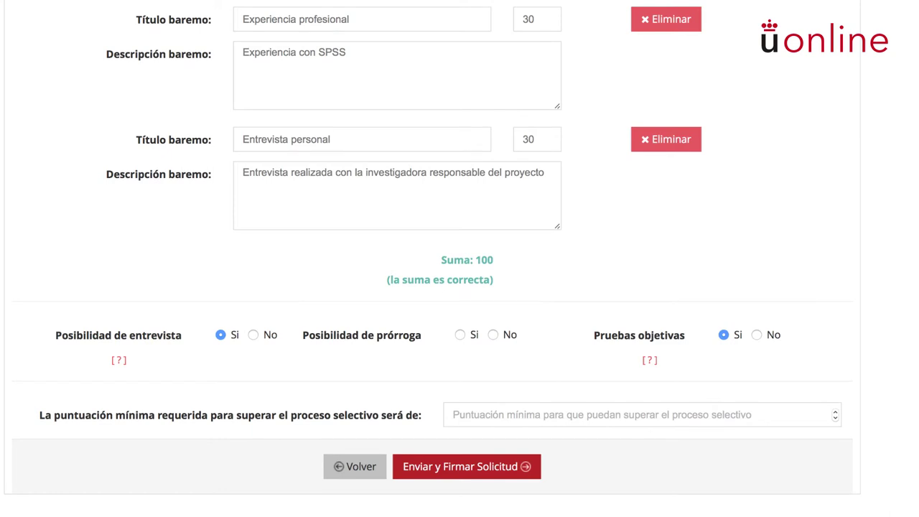
key(Right)
key(shift+Tab)
key(space)
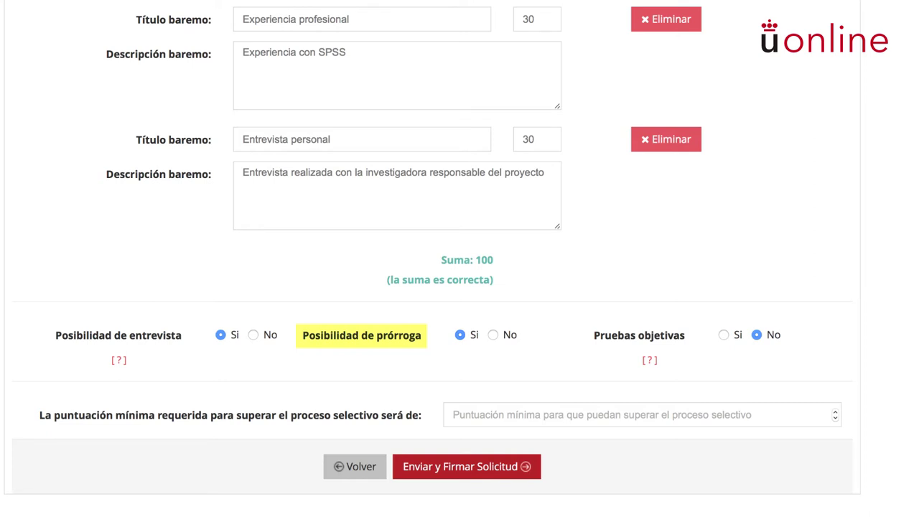
Set the minimum passing score to 70 and send and sign the request
key(Tab)
key(Tab)
text(70)
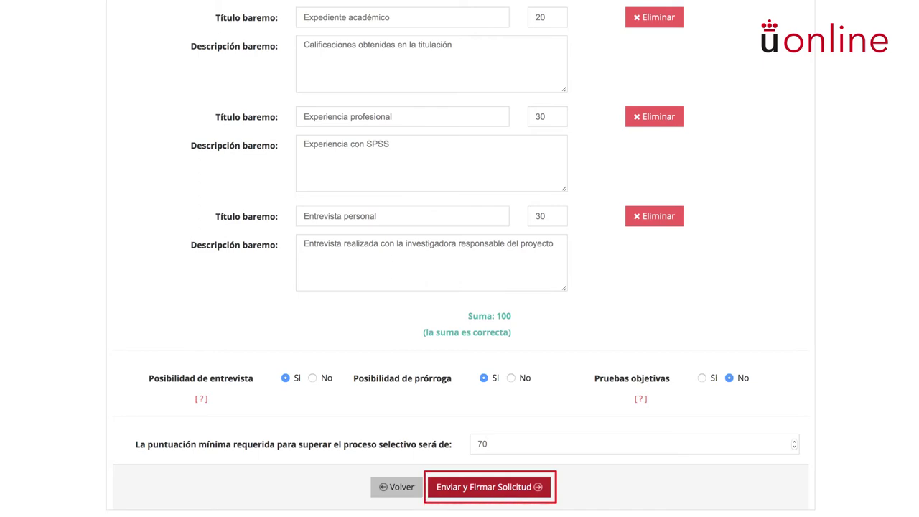
key(Return)
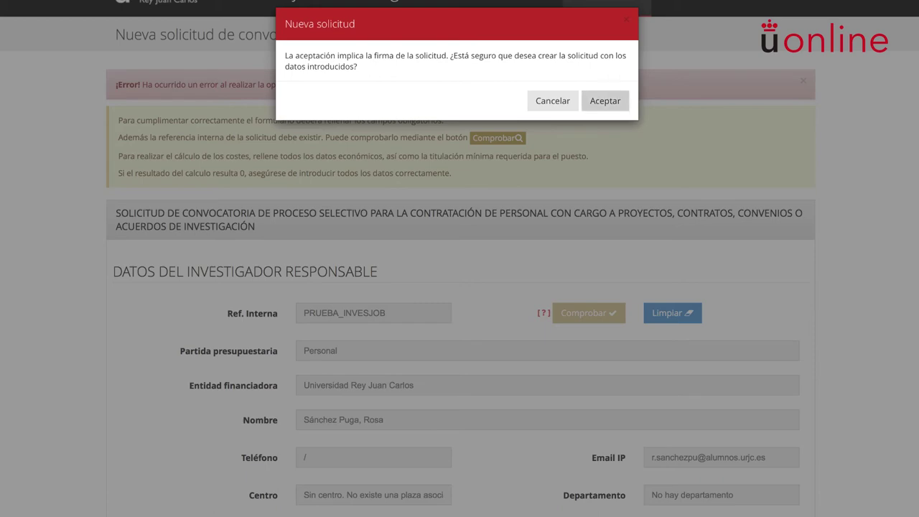
Accept the Nueva solicitud dialog to create and sign the request
key(Return)
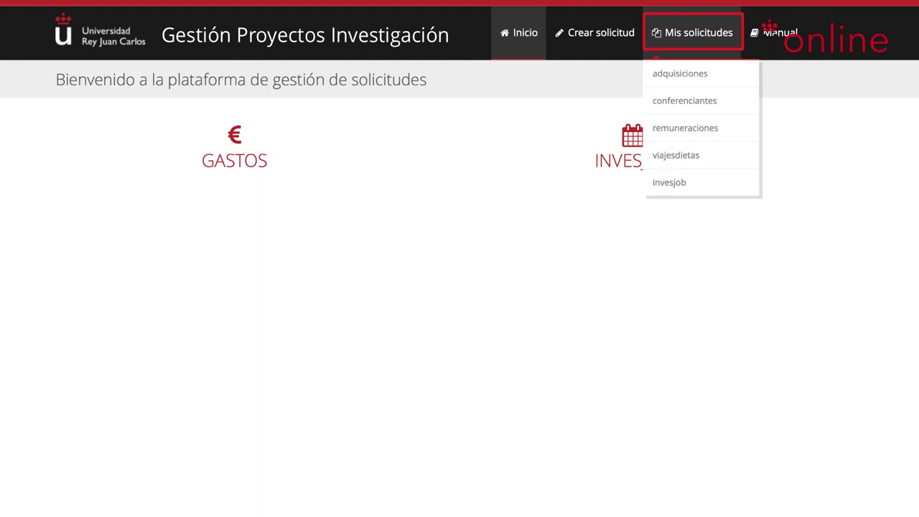
Open Mis solicitudes > InvesJob to list the PRUEBAS PLATAFORMA INVESJOB request
click(670, 182)
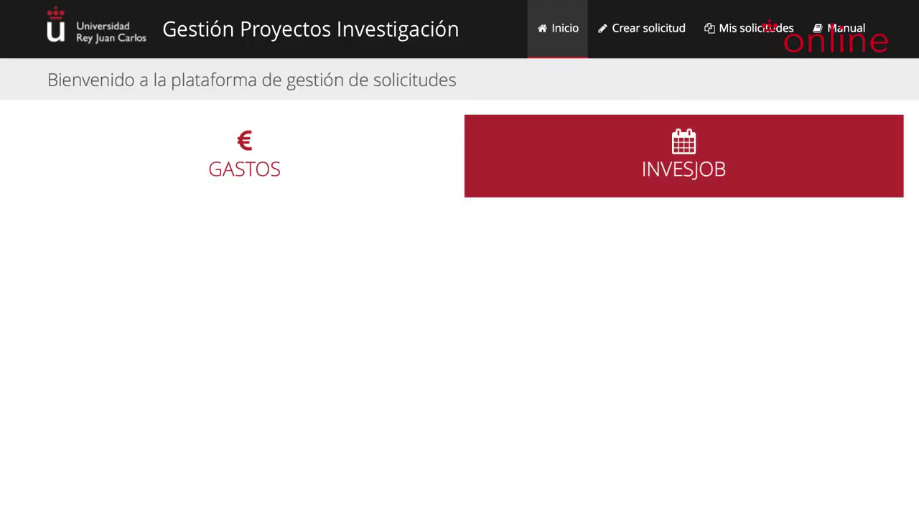
click(684, 155)
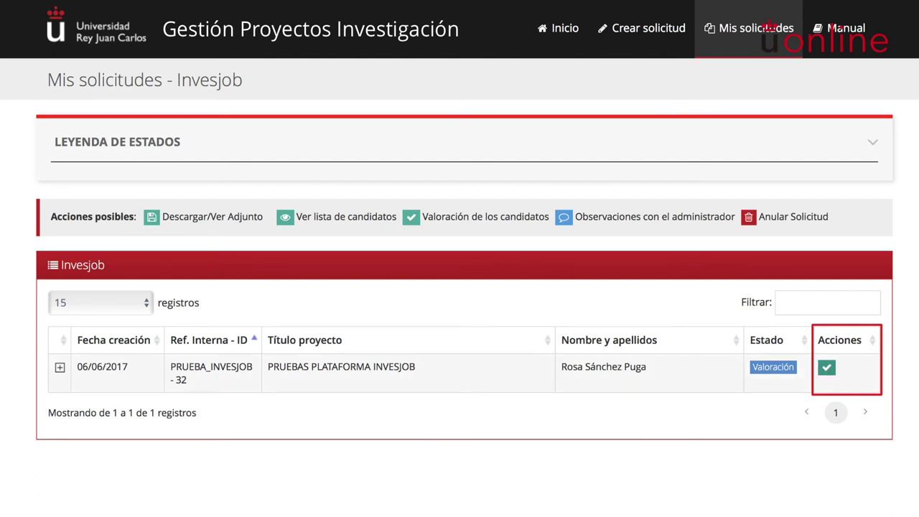
Open the request's Valoración list and expand the first candidate's application details
click(826, 367)
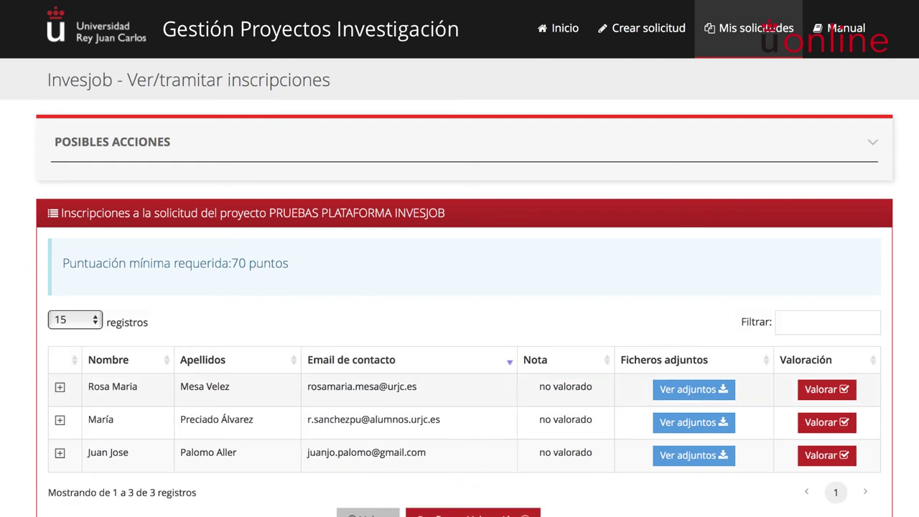
scroll(460, 259, down, 2)
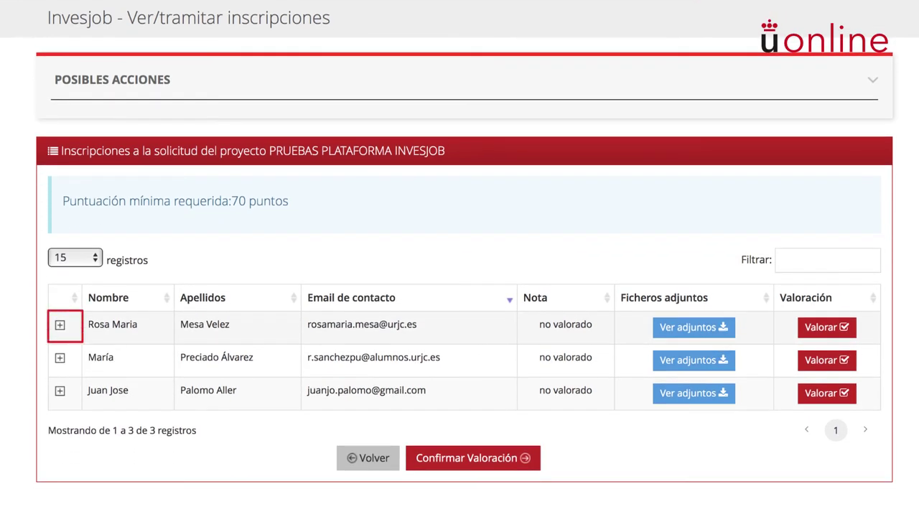
click(59, 324)
scroll(460, 259, down, 3)
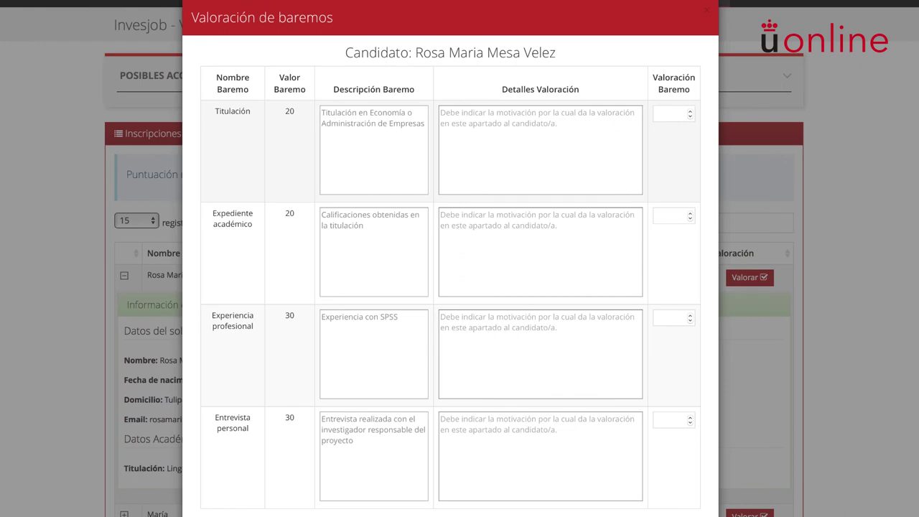
Score Titulación 20, justified 'Titulada en Administración de Empresas'
click(672, 113)
text(15)
click(540, 144)
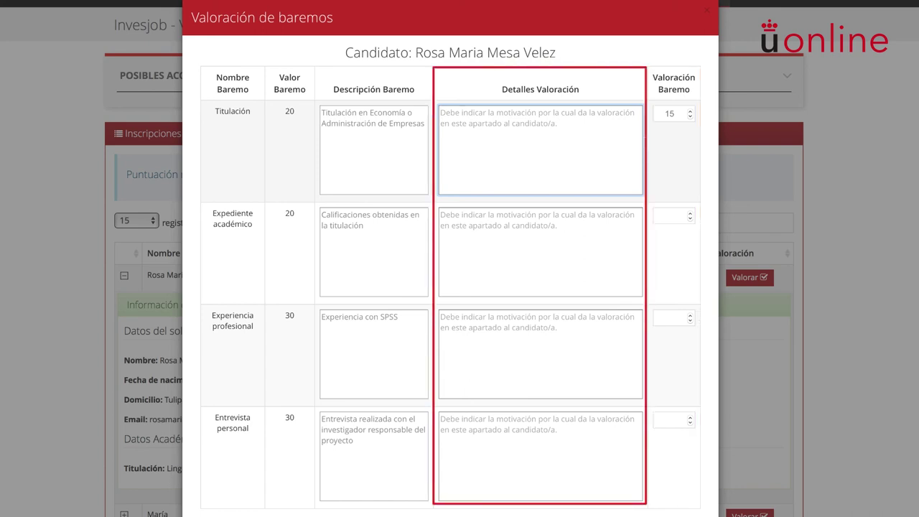
text(20)
key(shift+Tab)
text(Titulada en Administración de Empresas)
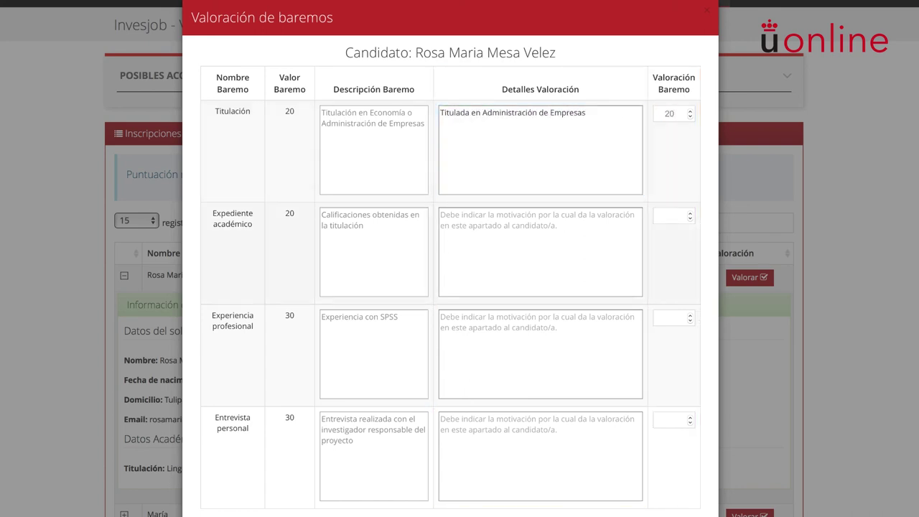
Score Expediente académico 15 (Notable) and Experiencia profesional 20 with 'Manejo de SPSS y PSPP'
key(Tab)
key(Tab)
text(Notable)
key(Tab)
text(15)
key(Tab)
text(20)
key(shift+Tab)
text(Manejo de SPSS y PSPP)
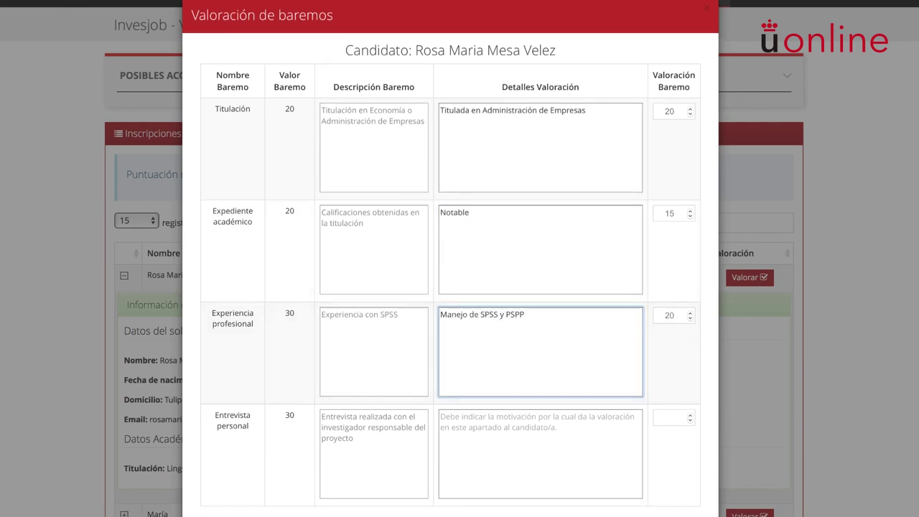